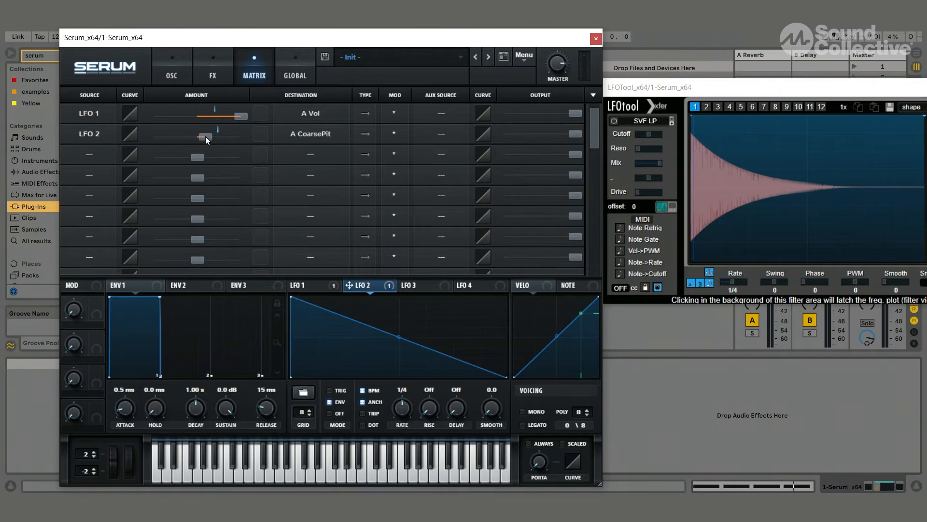
Step: Slightly raise the LFO 2 modulation amount on A CoarsePit and lower that row's output to just under half
left_click_drag(204, 136, 207, 136)
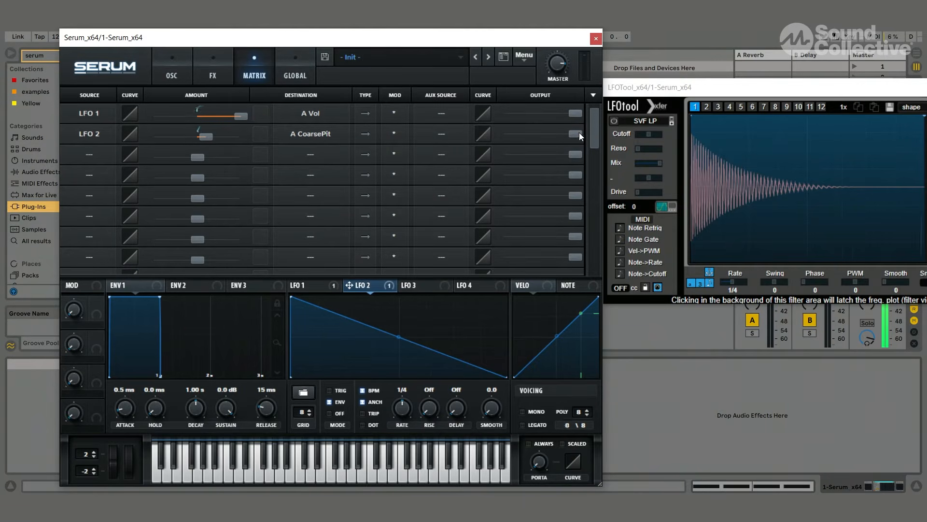
left_click_drag(579, 134, 509, 135)
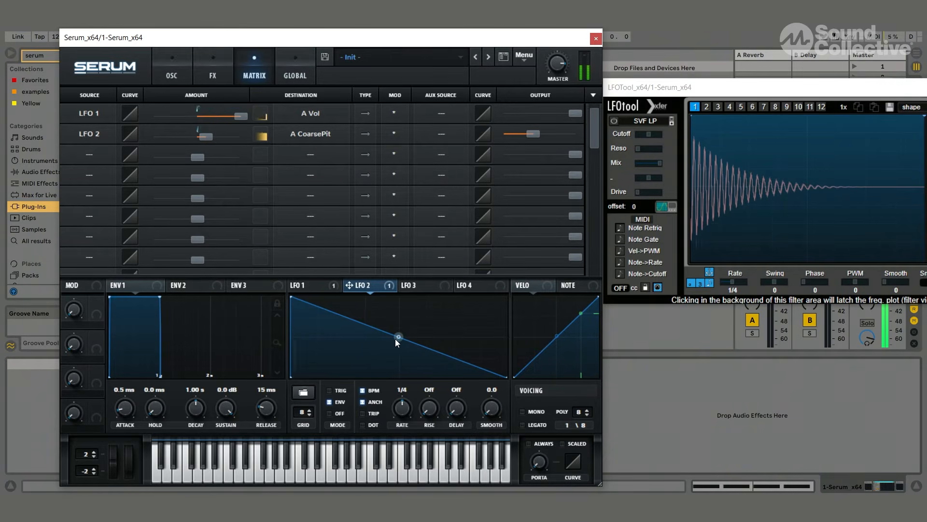
Step: Turn off BPM sync for LFO 2 and bend its curve into a concave decay that reaches zero around mid-cycle
left_click(363, 391)
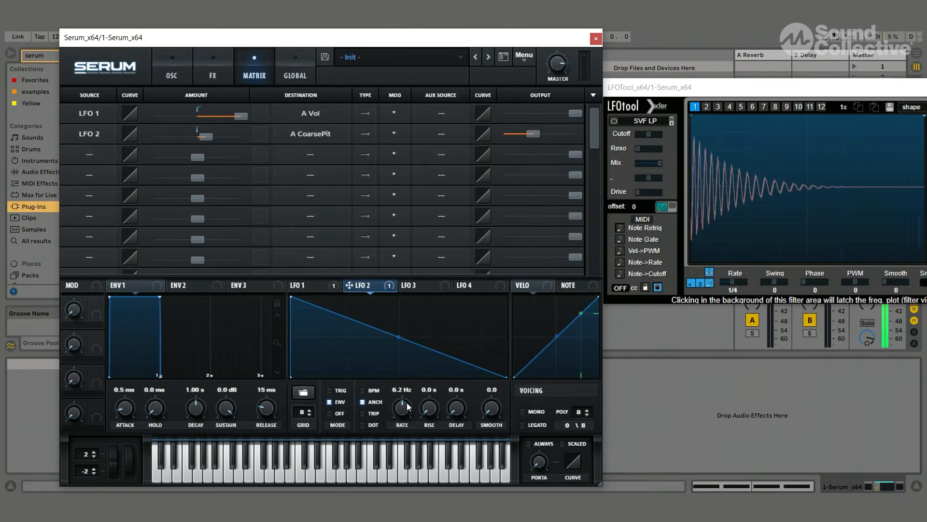
double_click(390, 334)
left_click_drag(362, 353, 342, 411)
mouse_move(283, 355)
left_mouse_down()
mouse_move(280, 367)
mouse_move(284, 358)
left_mouse_up()
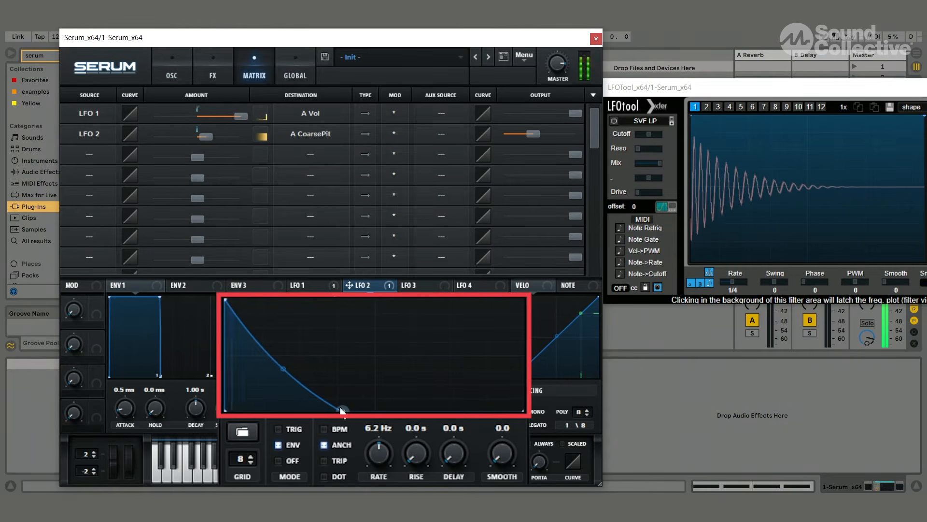
left_click_drag(352, 414, 379, 415)
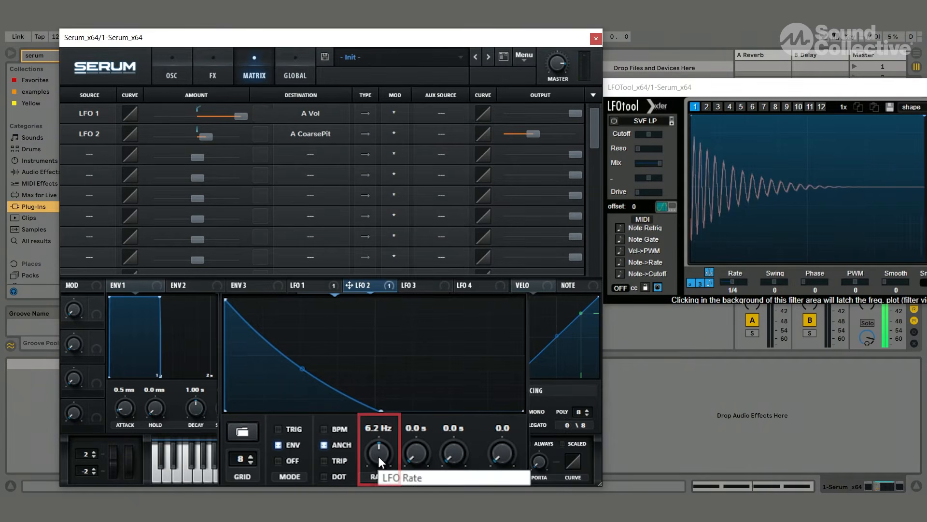
Step: Set the LFO 2 rate to 14.6 Hz
mouse_move(379, 445)
left_mouse_down()
mouse_move(369, 395)
mouse_move(373, 466)
mouse_move(375, 435)
left_mouse_up()
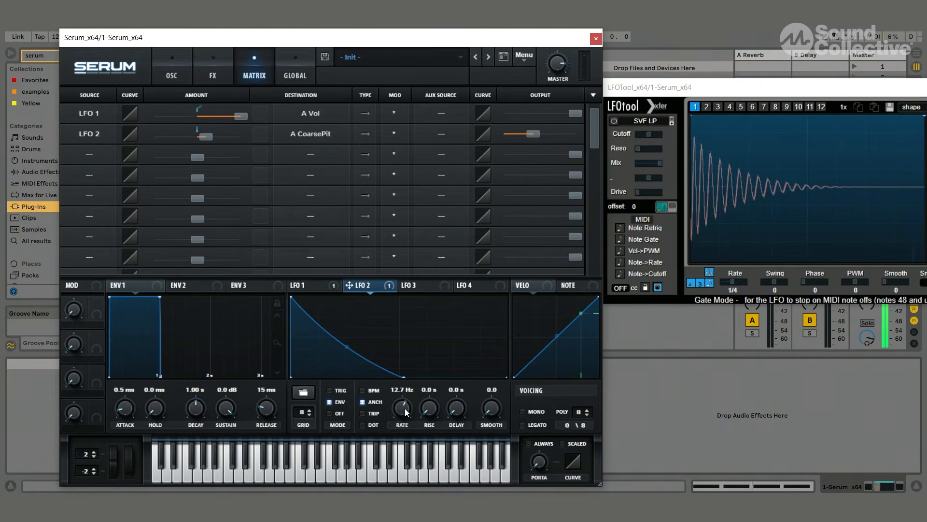
left_click_drag(404, 410, 404, 405)
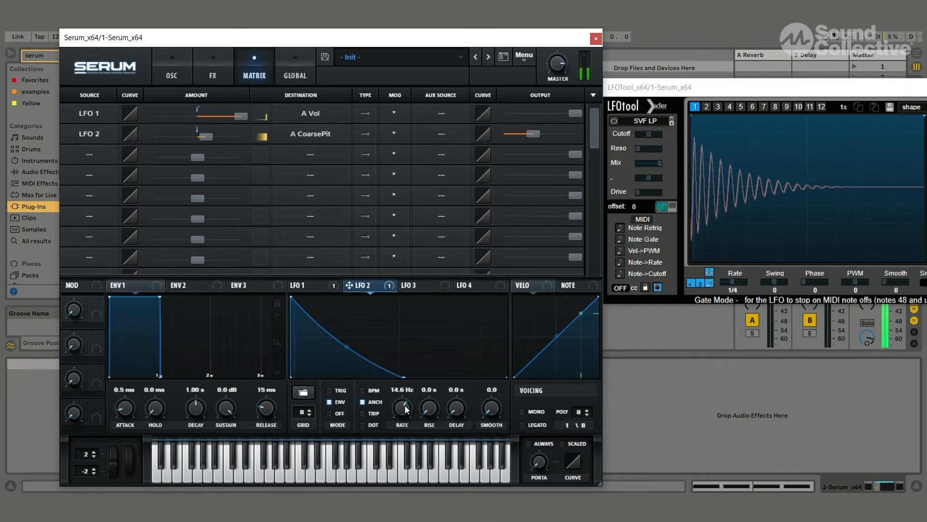
Step: Enable the noise oscillator, load XF_KikAtk_05 from Attacks_Kick as its sample, and make it play as a one-shot
left_click(172, 74)
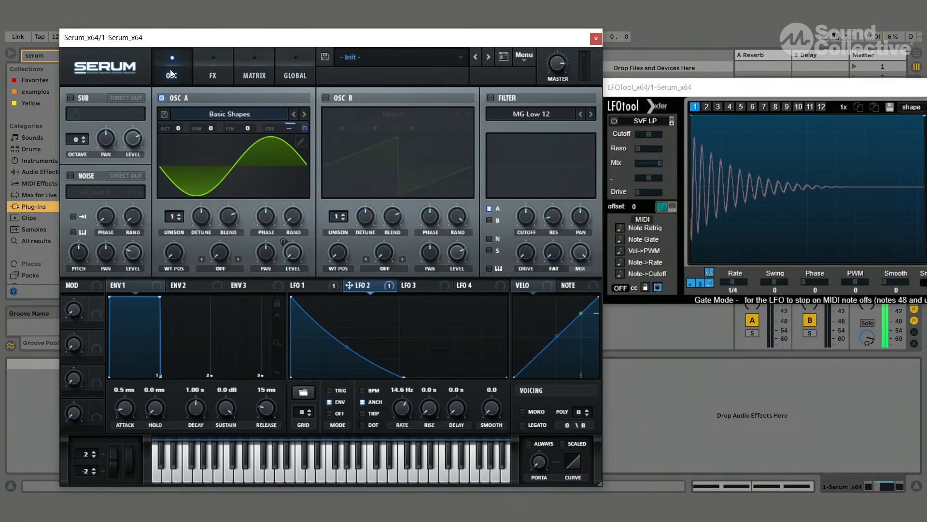
left_click(70, 175)
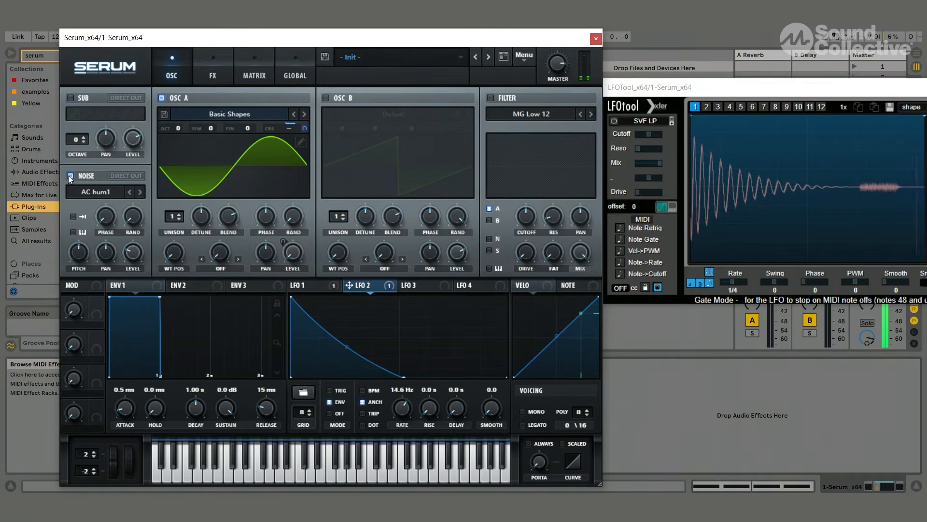
left_click(106, 192)
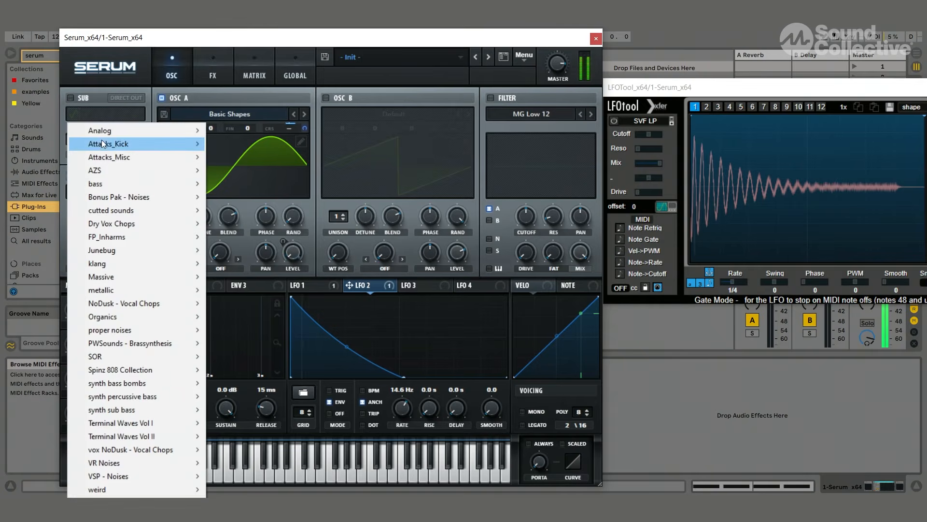
mouse_move(103, 135)
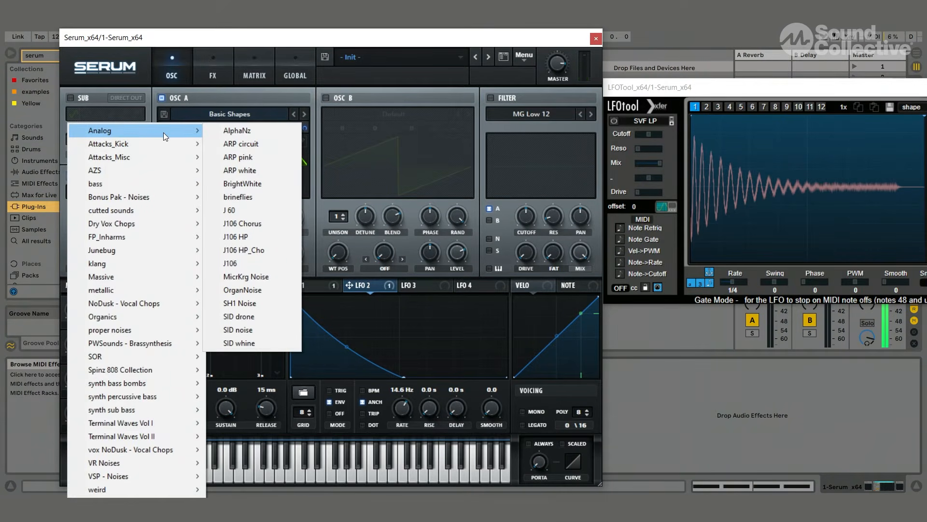
mouse_move(164, 141)
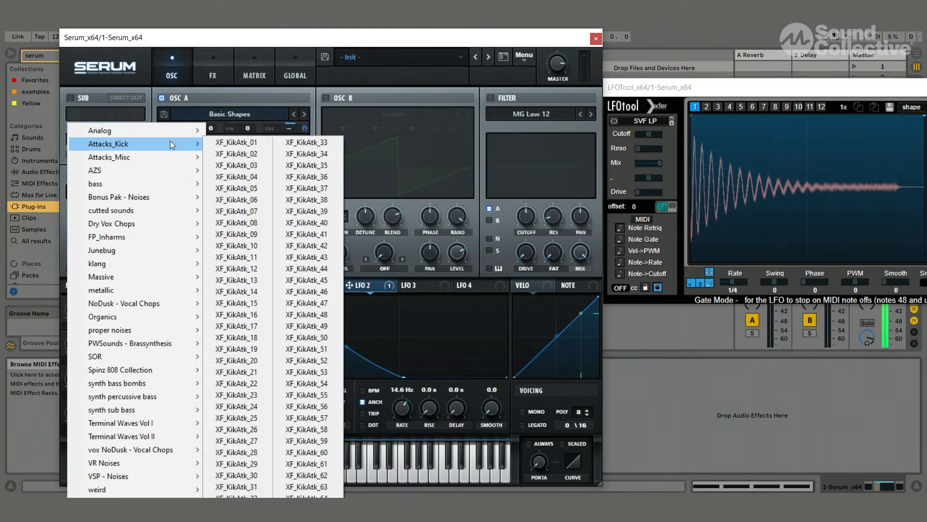
left_click(245, 188)
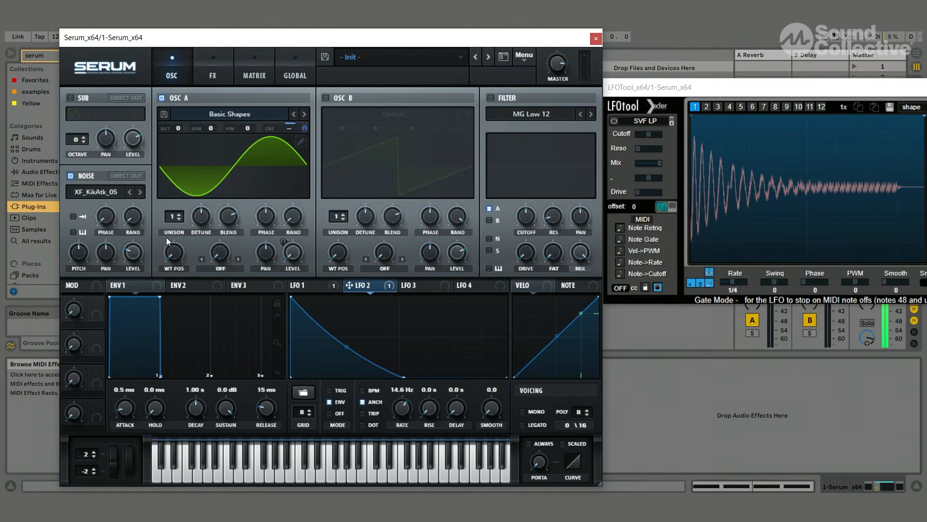
left_click(73, 216)
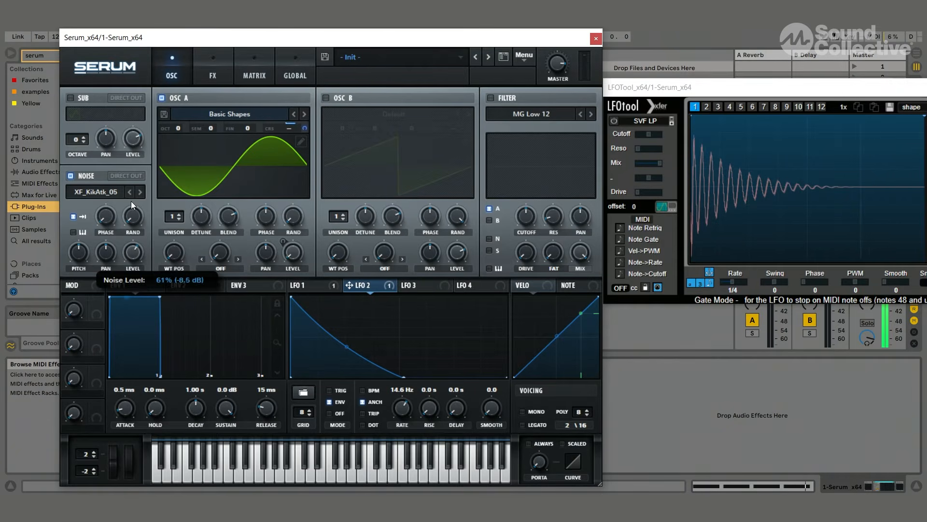
Step: Switch the noise sample to XF_KikAtk_06 and fine-tune the noise level and pitch
left_click(140, 193)
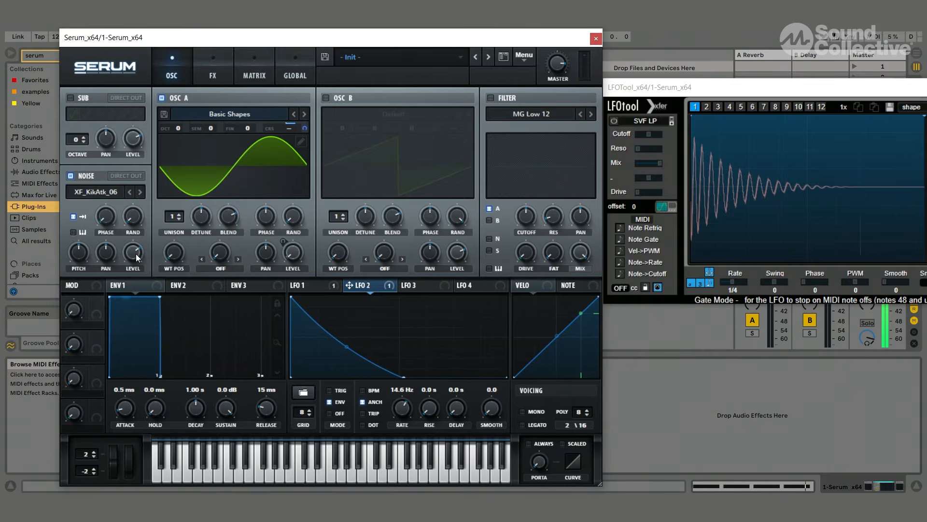
left_click_drag(136, 258, 136, 251)
mouse_move(82, 253)
left_click_drag(82, 254, 83, 257)
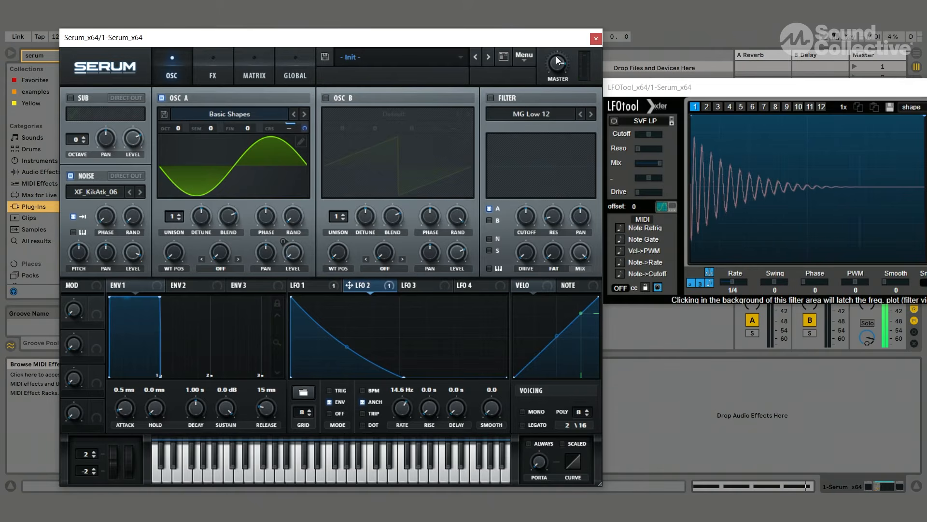
Step: Close the Serum window, find Glue Compressor among the audio effects and insert it directly after Serum
left_click(597, 39)
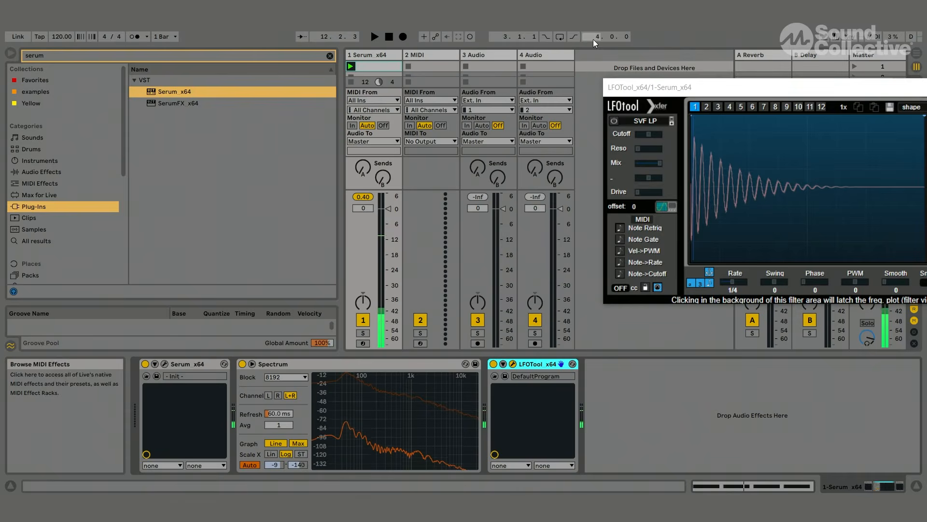
left_click(53, 171)
key("ctrl+f")
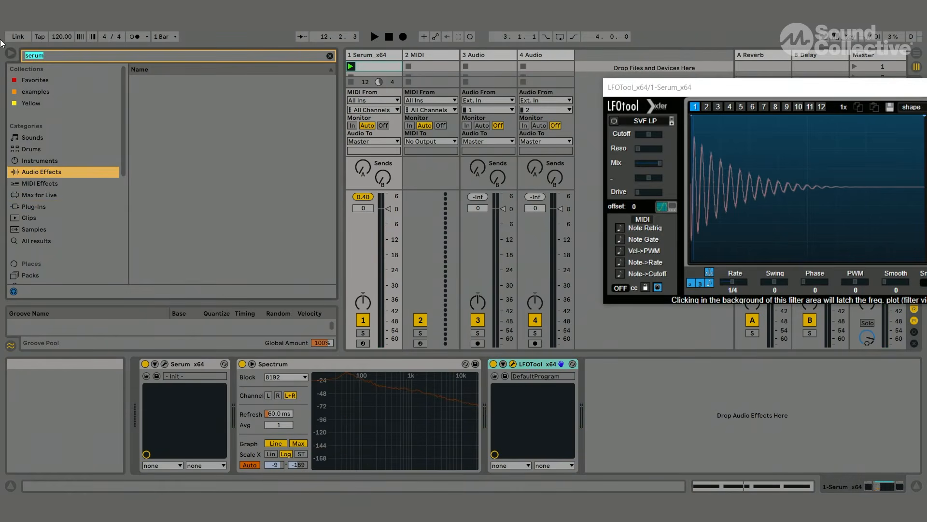
type("gl")
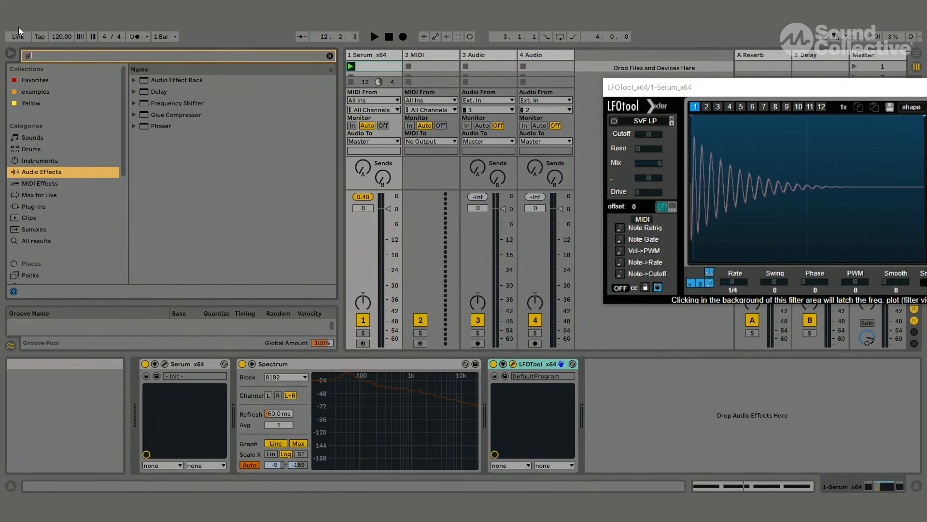
type("ue")
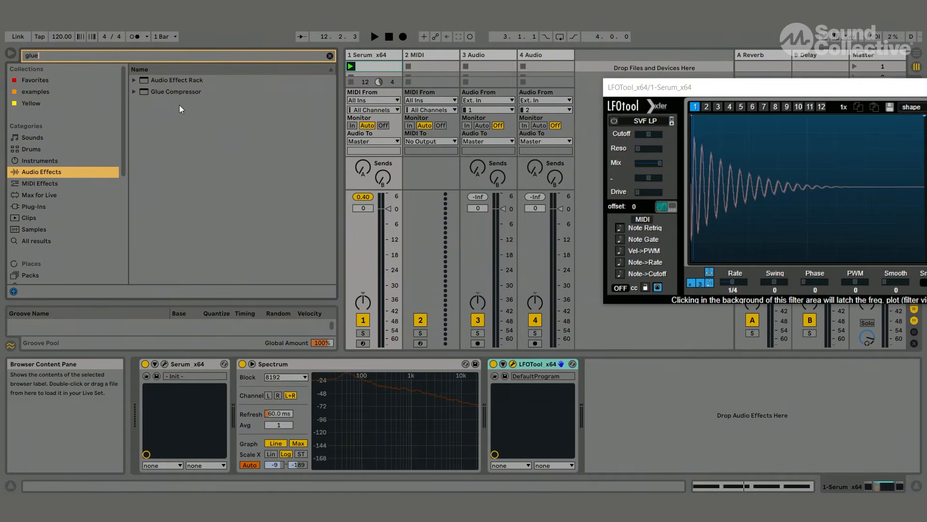
left_click_drag(176, 92, 242, 400)
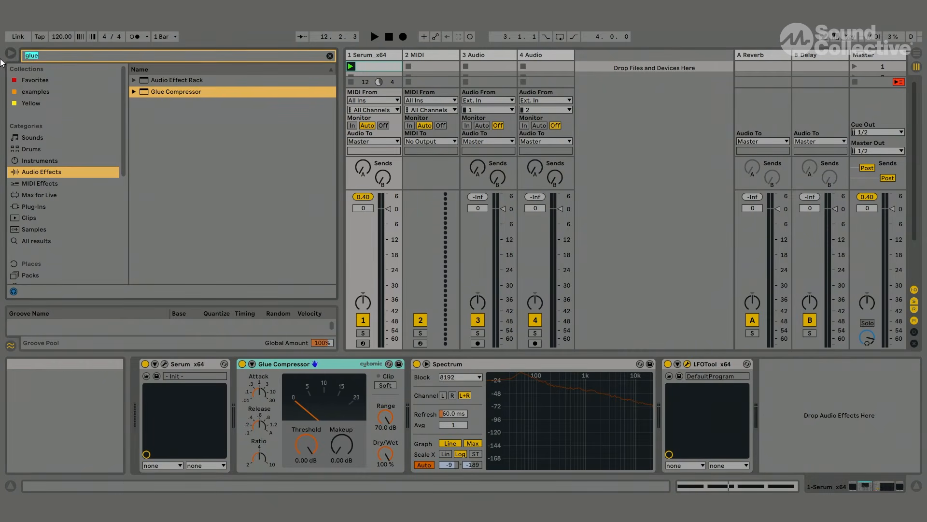
Step: Find the Saturator effect, insert it between Glue Compressor and Spectrum, and deactivate it
key("ctrl+f")
type("sat")
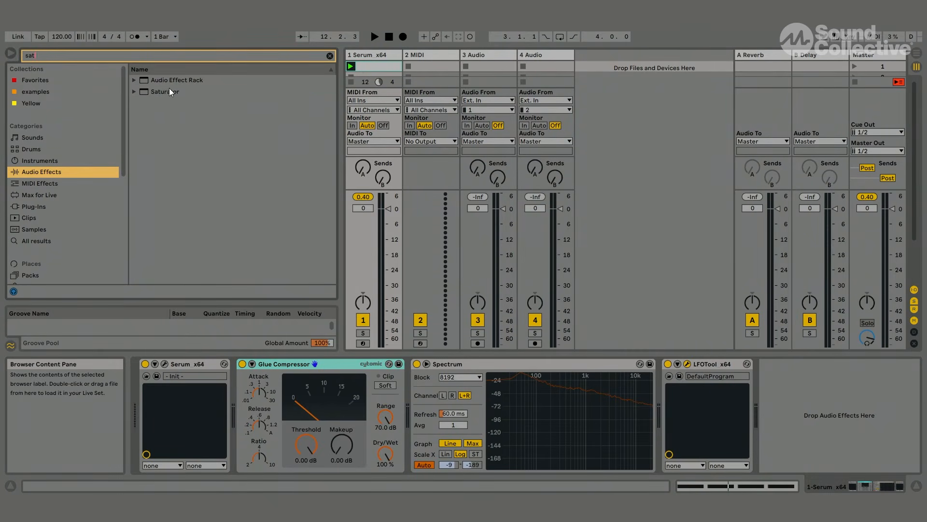
left_click_drag(166, 91, 421, 400)
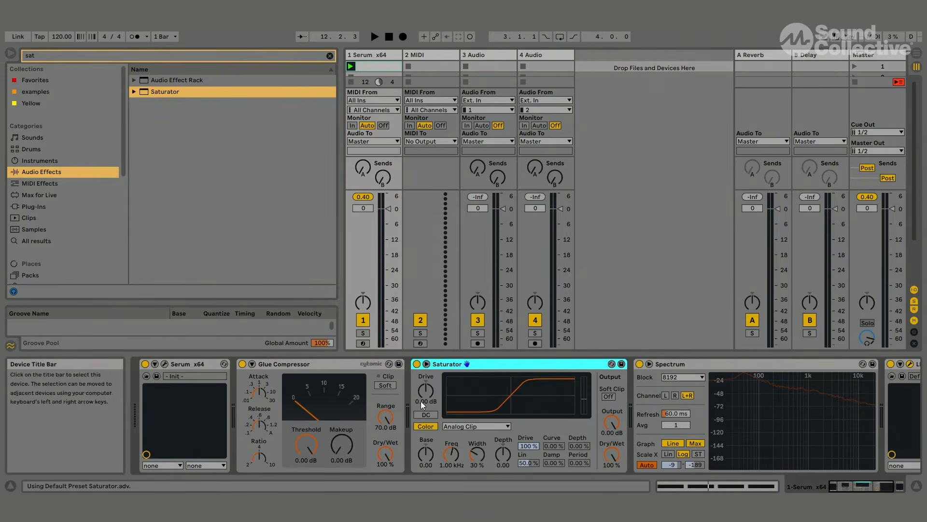
left_click(417, 364)
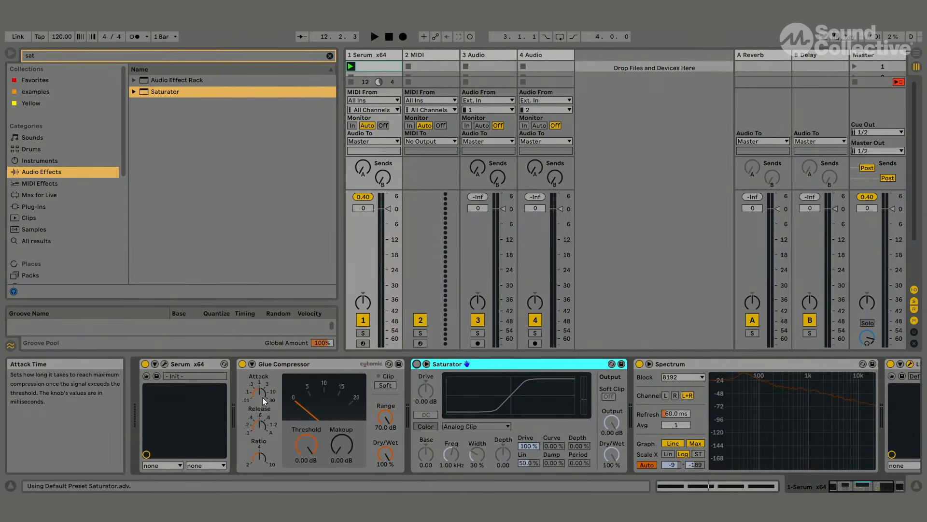
Step: Play the clip and set the Glue Compressor threshold to -14.3 dB
key("space")
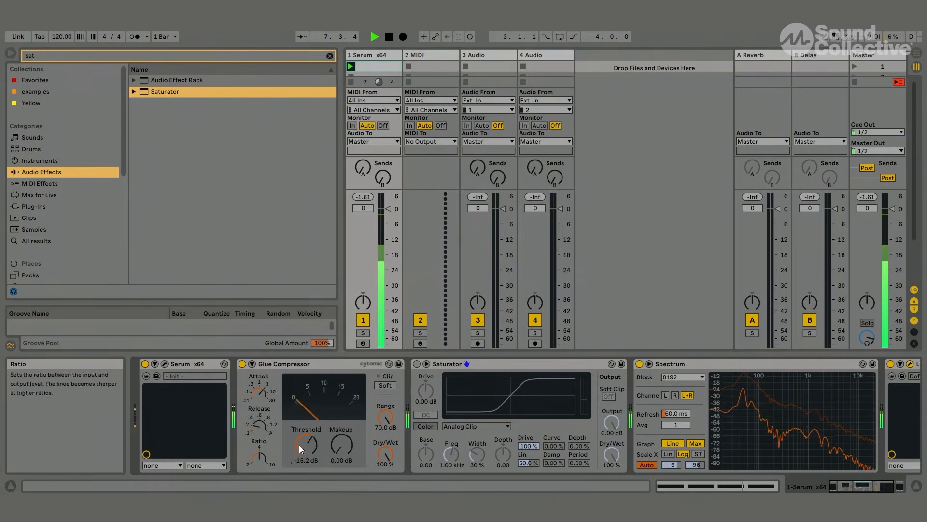
left_click_drag(306, 445, 306, 442)
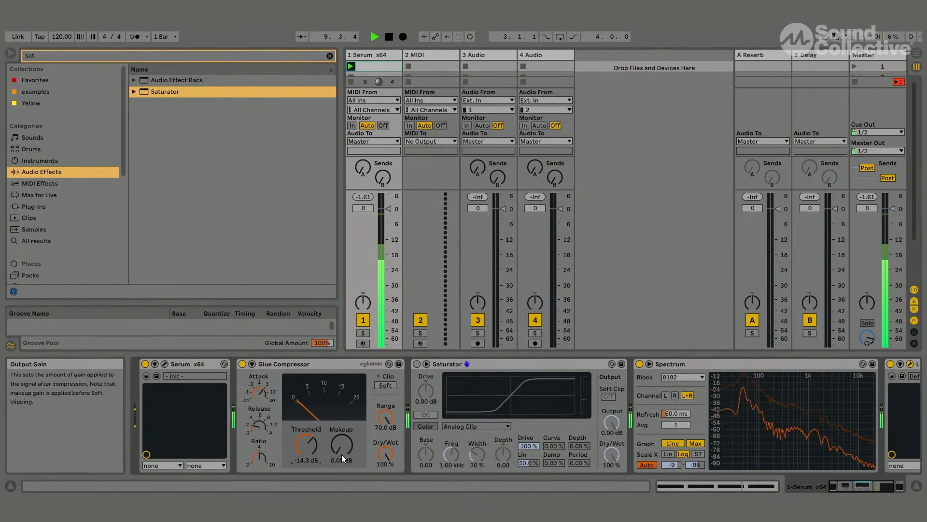
Step: Reopen the LFOTool window to monitor the waveform and raise the Glue Compressor makeup gain to 4.44 dB
left_click(843, 486)
left_click(789, 364)
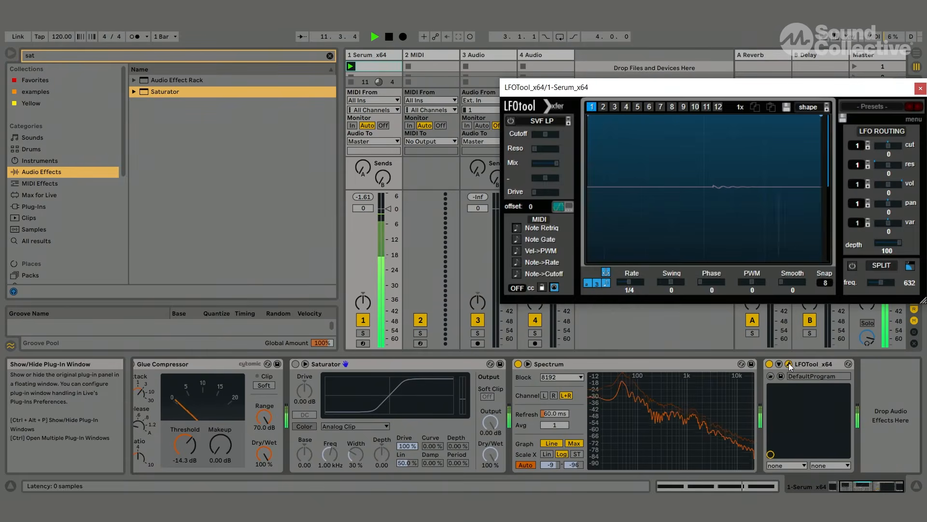
left_click_drag(858, 485, 840, 486)
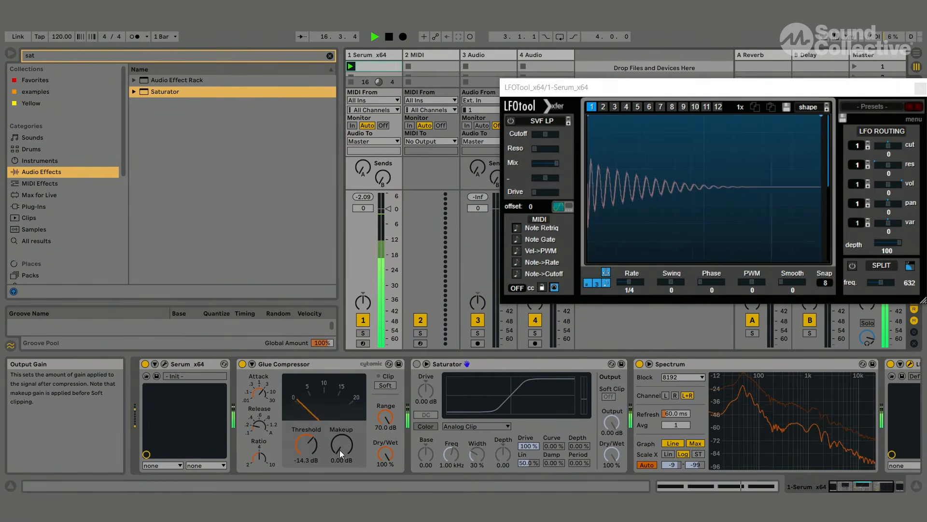
left_click_drag(341, 449, 341, 430)
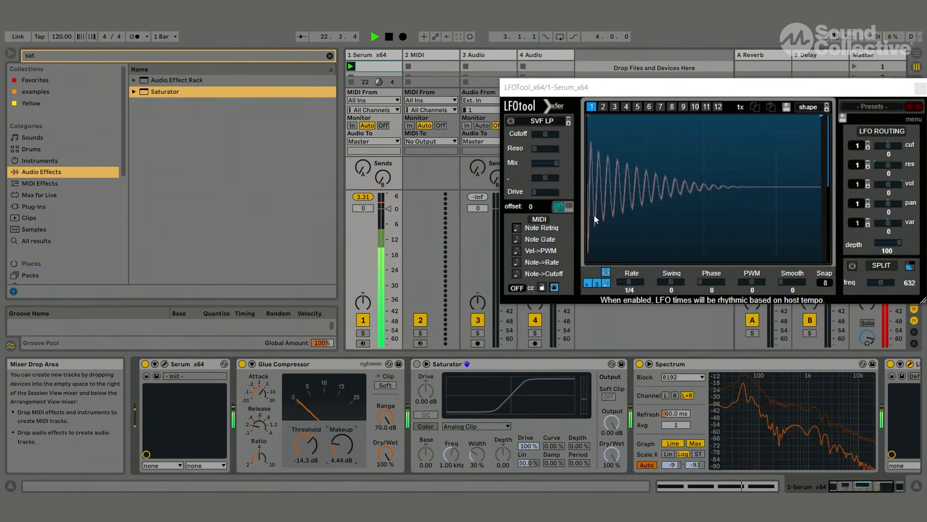
Step: Activate the Saturator and set its curve type to Soft Sine
left_click(416, 364)
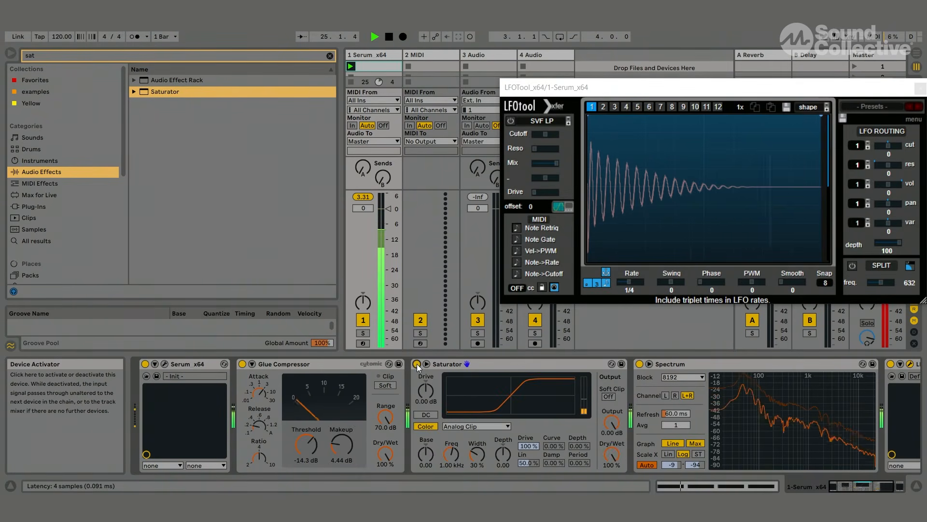
left_click(467, 427)
left_click(466, 444)
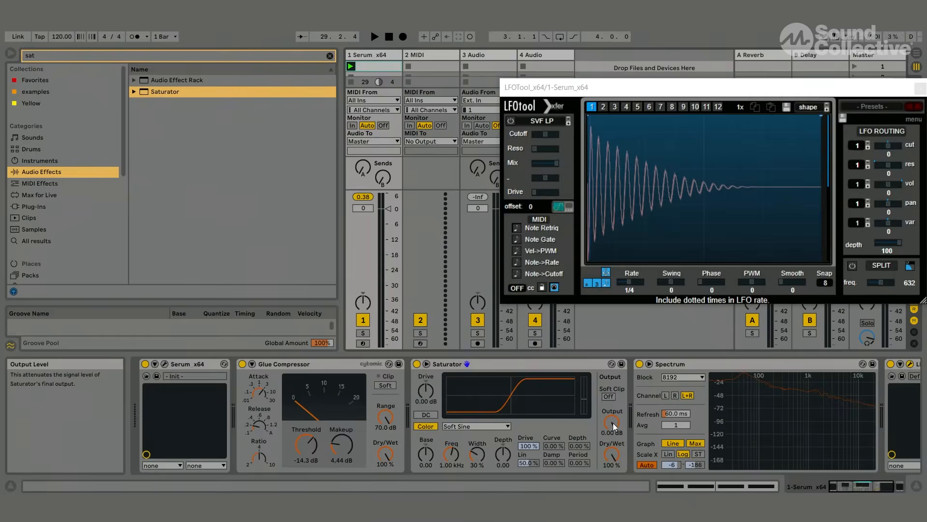
Step: Set the Saturator output to -2.00 dB and its drive to 1.14 dB
left_click_drag(612, 422, 613, 428)
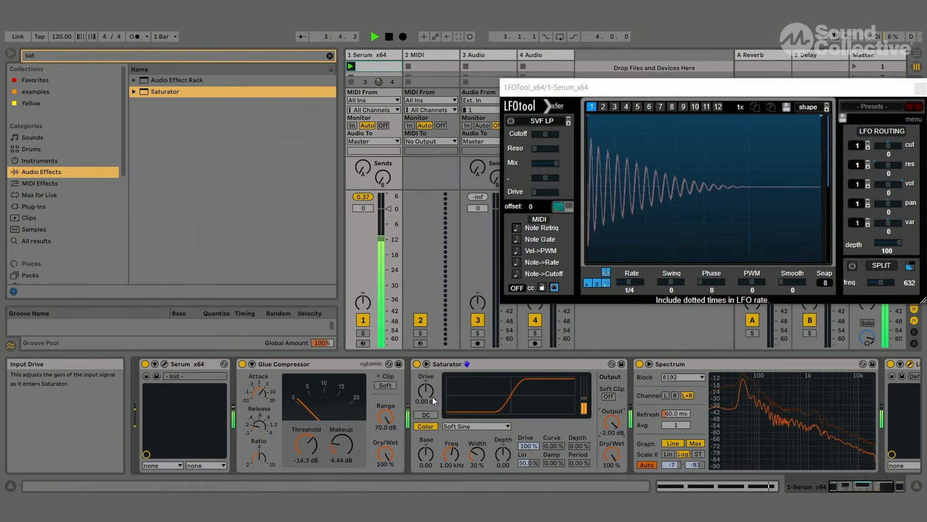
left_click_drag(425, 390, 425, 392)
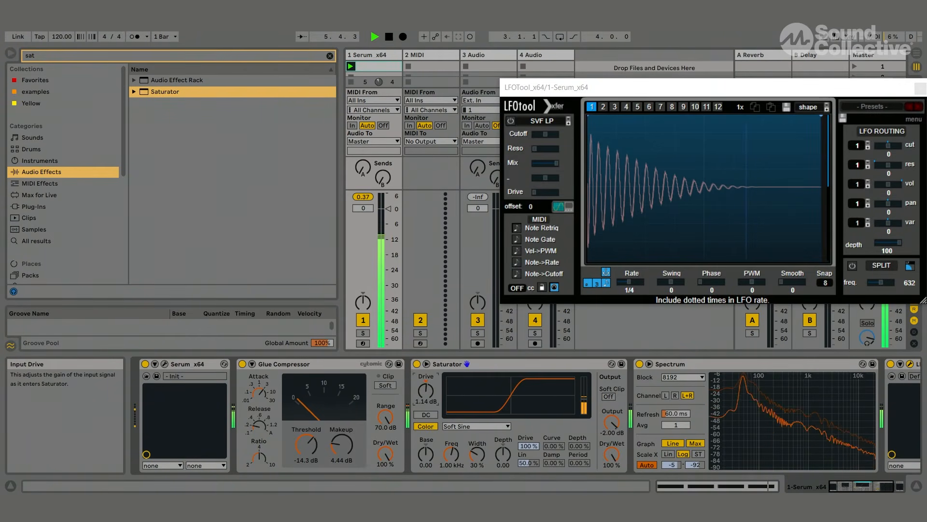
Step: Add an EQ Eight after the Saturator and cut its band 2 by 3.60 dB at 316 Hz
left_click(63, 56)
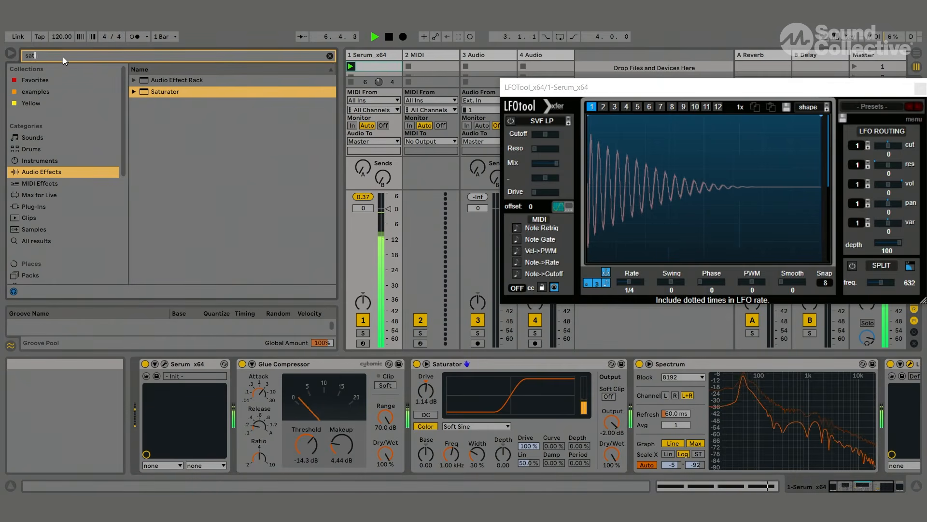
double_click(27, 53)
type("eq")
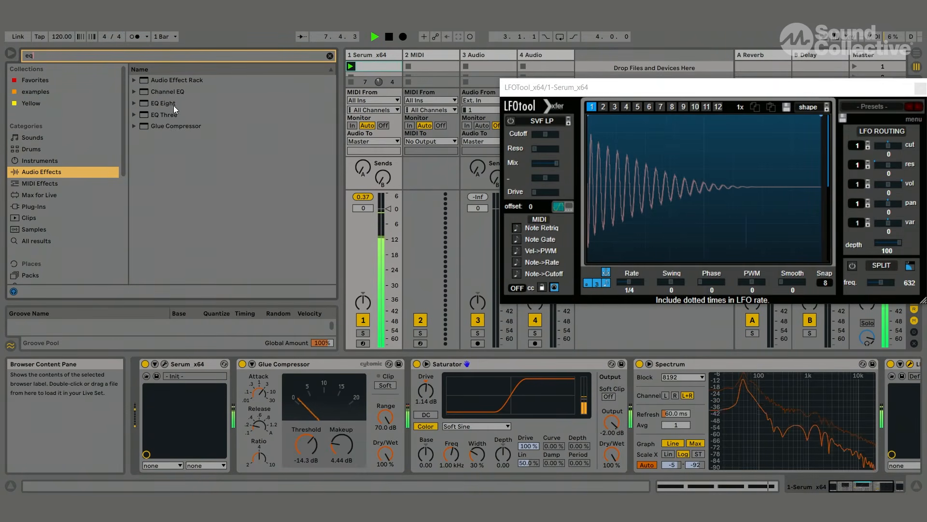
left_click_drag(173, 106, 756, 417)
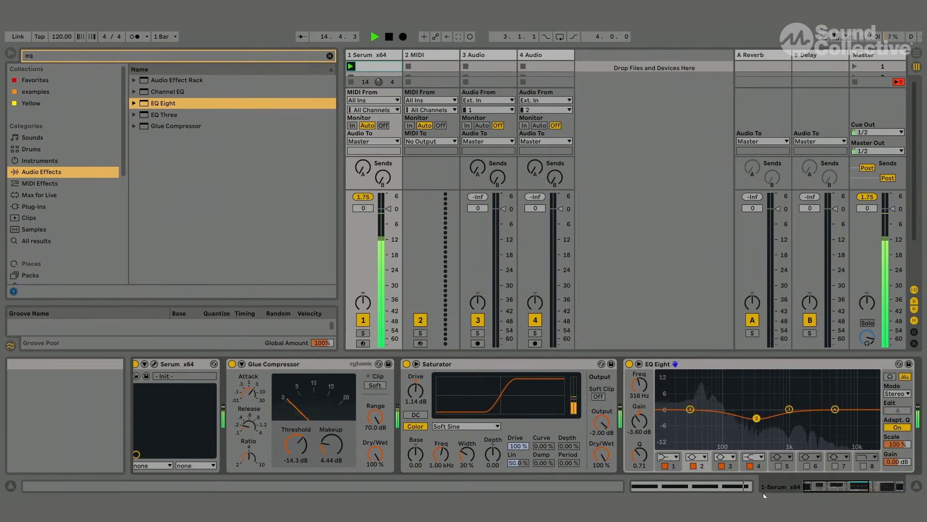
Step: Reopen the LFOTool window and reposition it to examine the processed kick waveform
left_click_drag(830, 481, 867, 484)
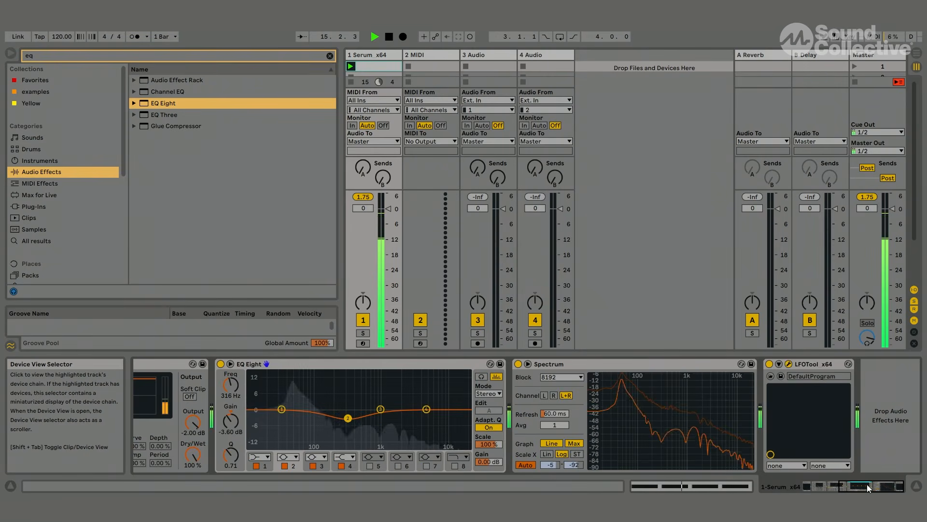
left_click(789, 364)
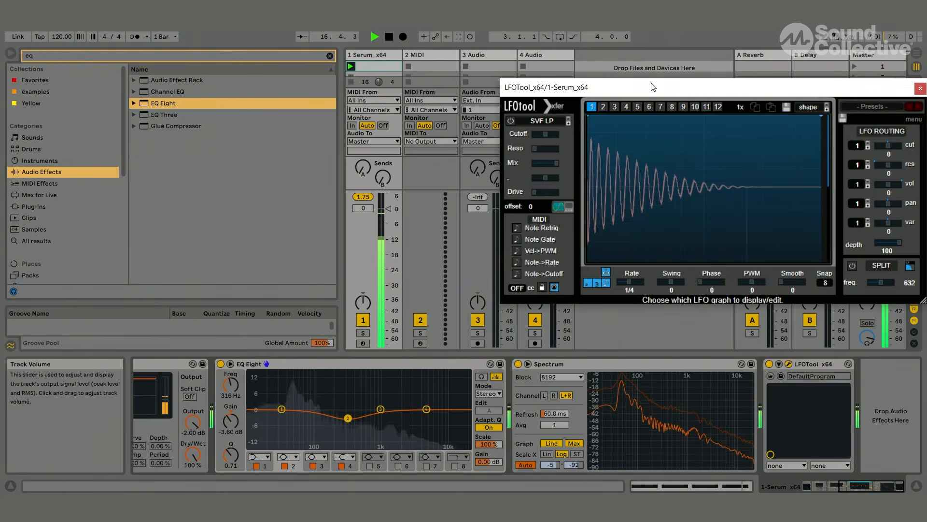
left_click_drag(684, 94, 652, 83)
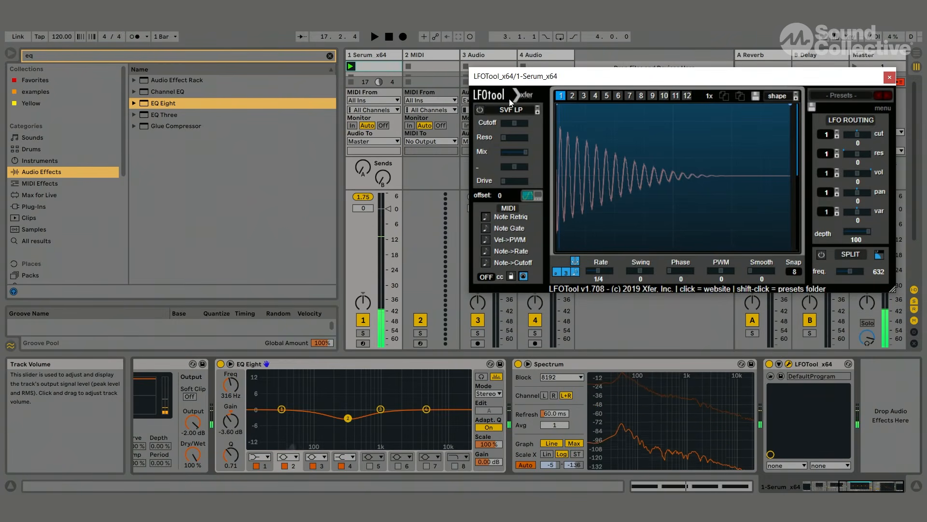
Step: Select the Serum track and open the Serum plug-in window, positioning it fully in view
left_click(376, 54)
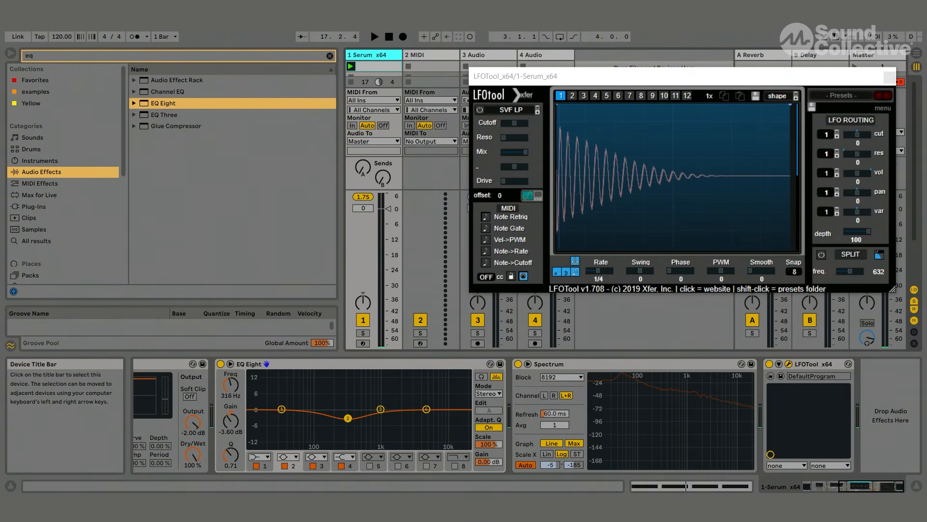
left_click(800, 489)
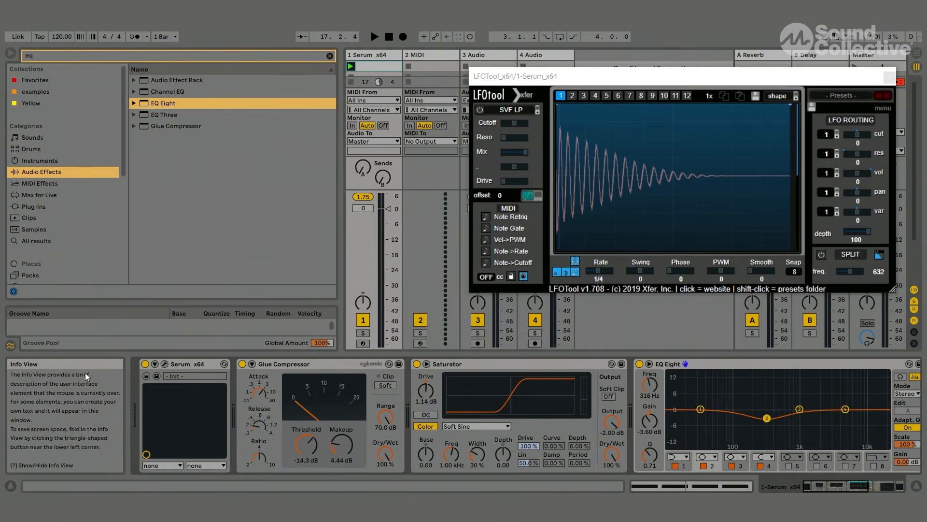
left_click(164, 363)
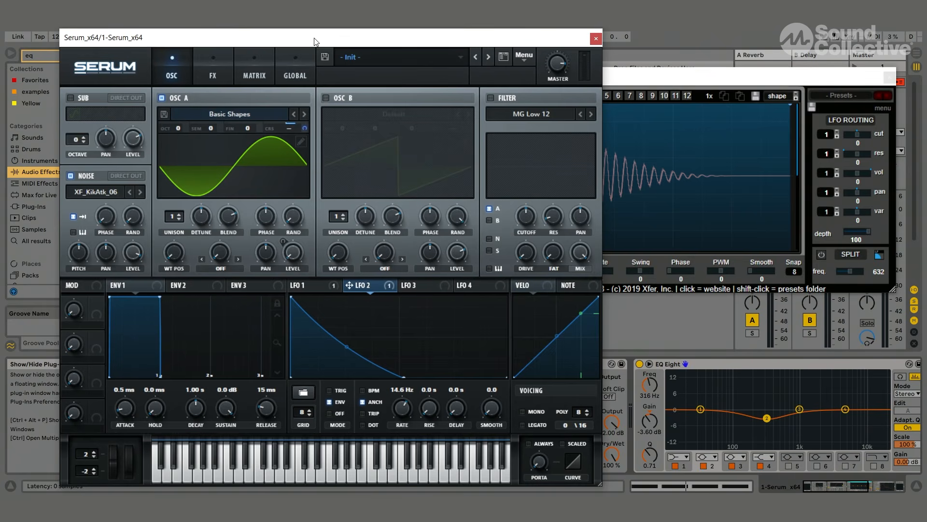
left_click_drag(315, 38, 424, 59)
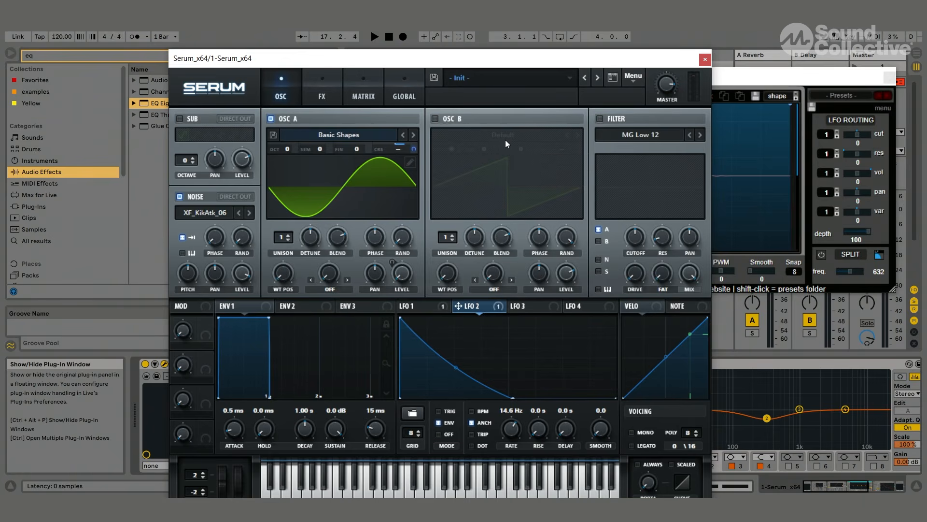
left_click_drag(413, 62, 414, 54)
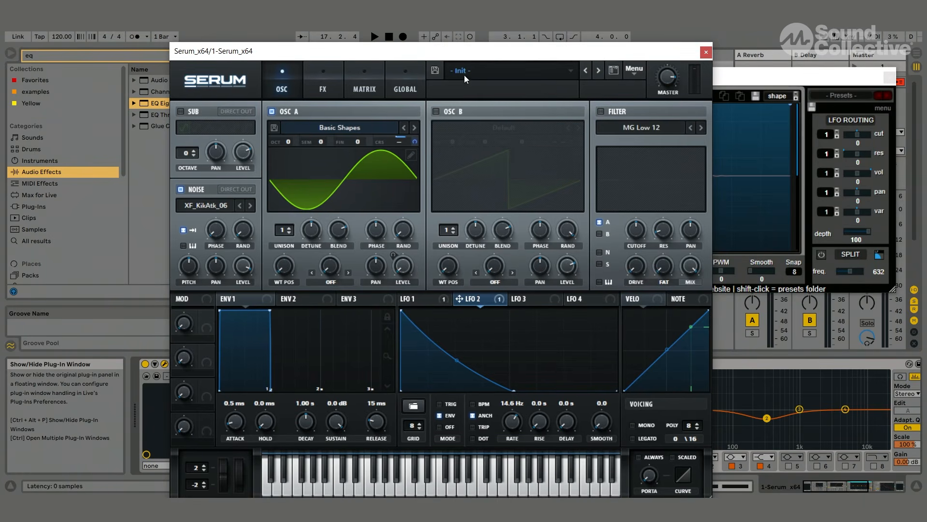
Step: Play the clip, audition the Attacks_Kick noise samples starting from XF_KikAtk_01, and choose XF_KikAtk_02
key("space")
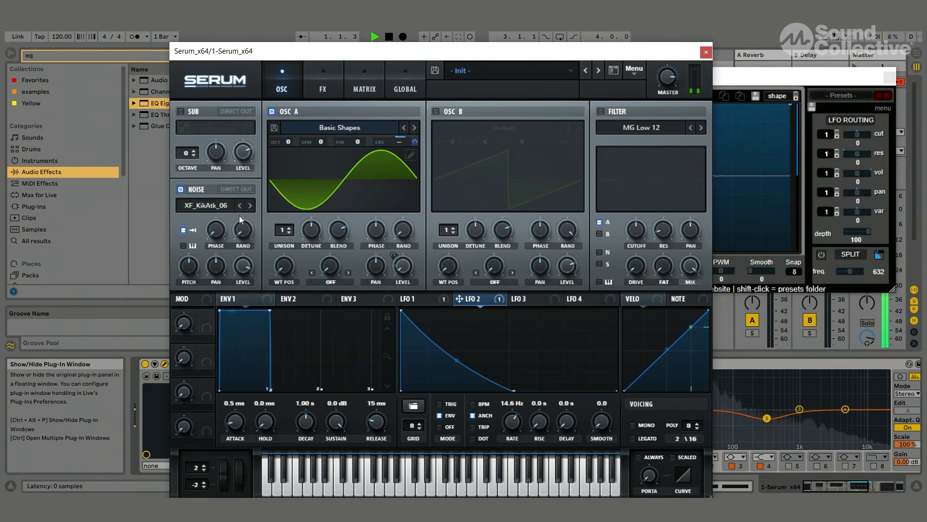
left_click(224, 205)
mouse_move(224, 148)
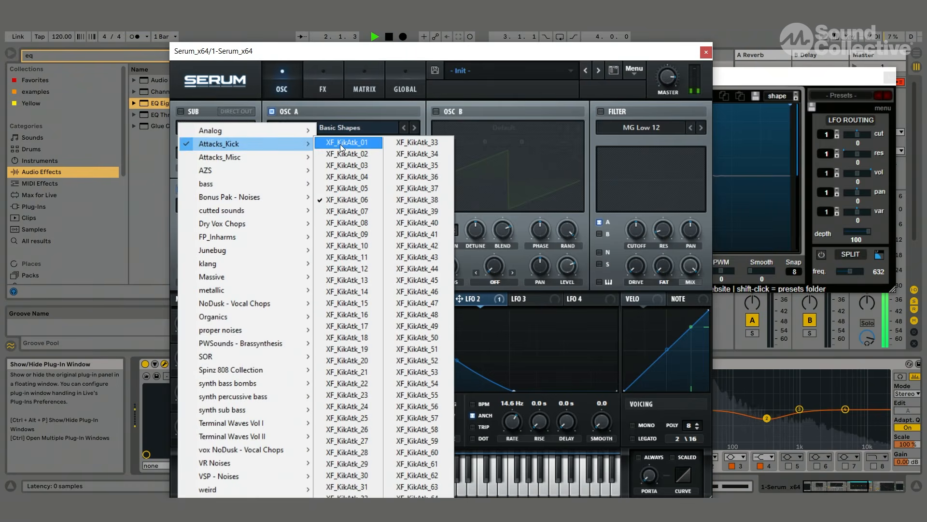
left_click(343, 144)
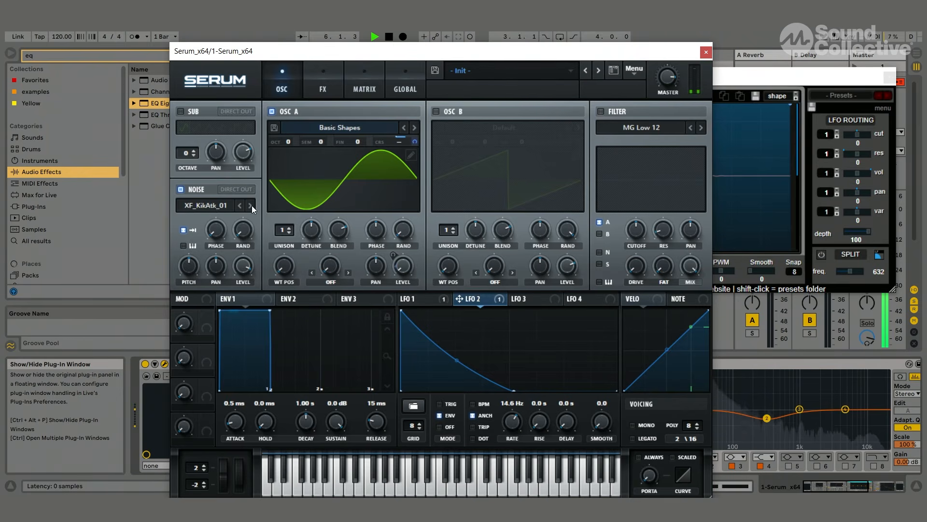
left_click(251, 205)
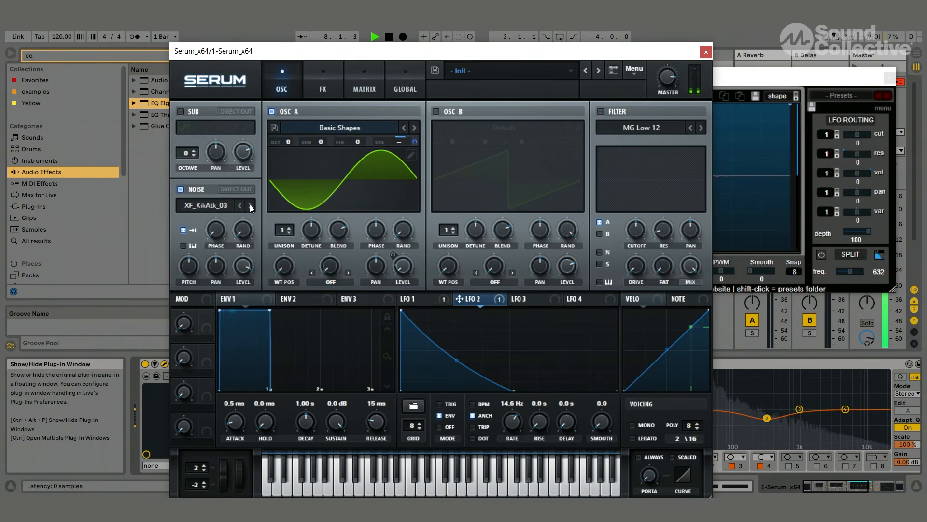
left_click(250, 206)
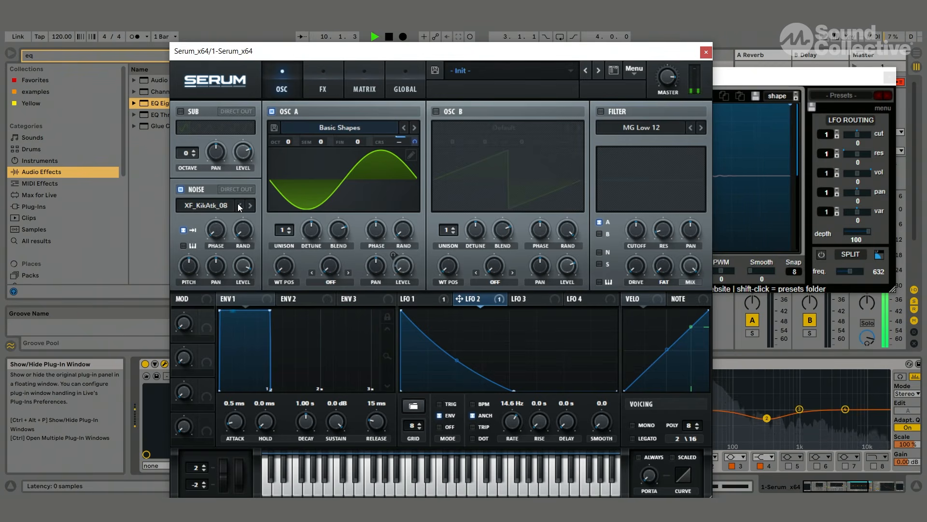
left_click(239, 205)
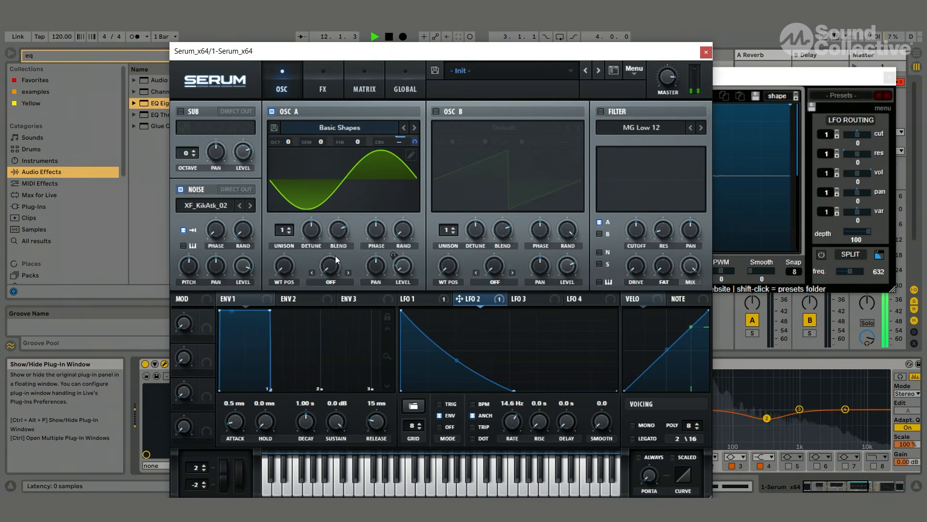
Step: Try oscillator A's triangle-like shape at wavetable position 3, then set the position to 4 for a square wave
left_click_drag(285, 269, 282, 221)
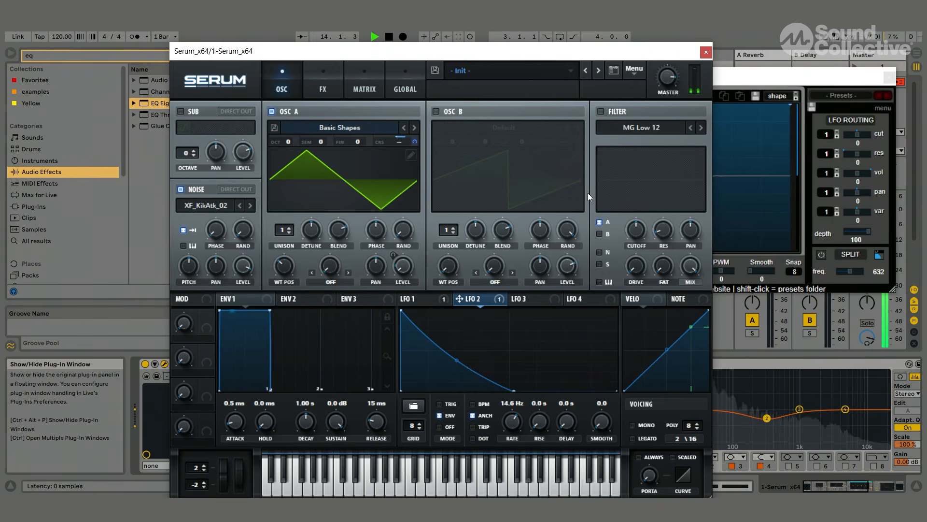
left_click_drag(416, 54, 415, 52)
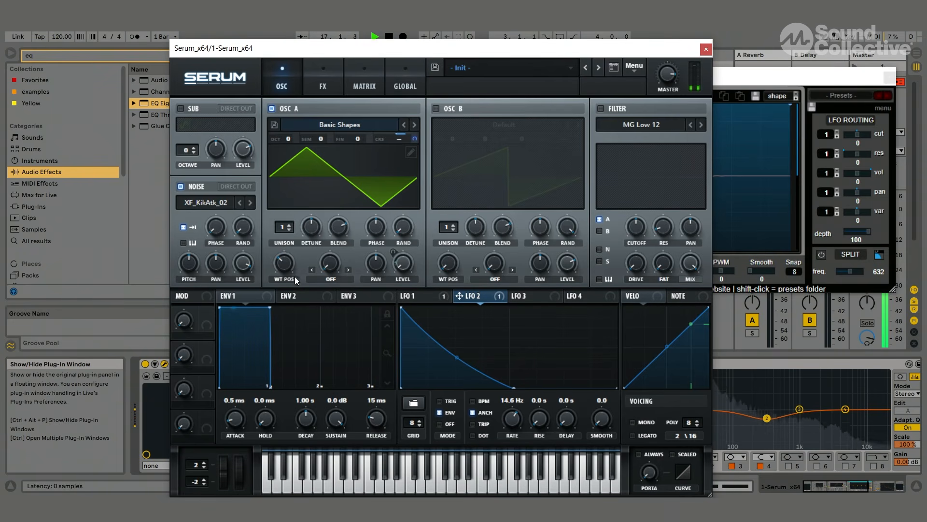
mouse_move(283, 266)
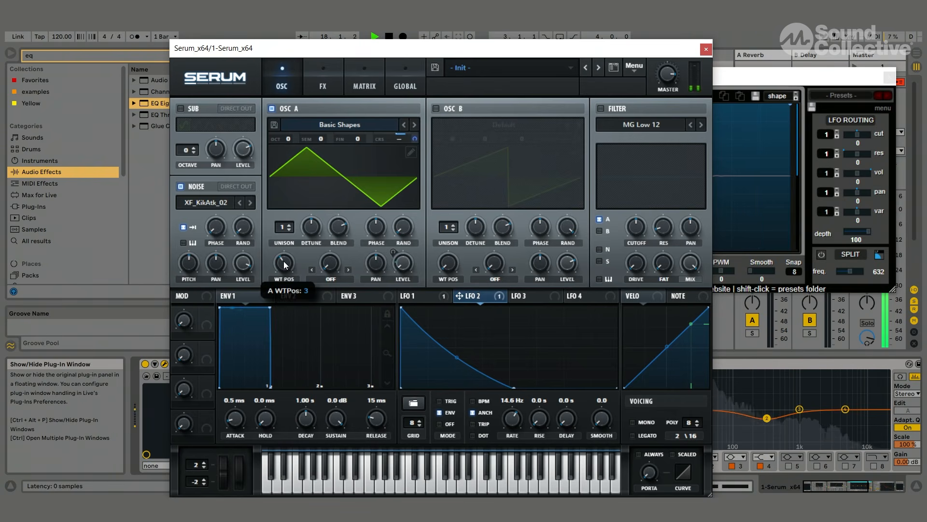
left_click_drag(285, 264, 285, 250)
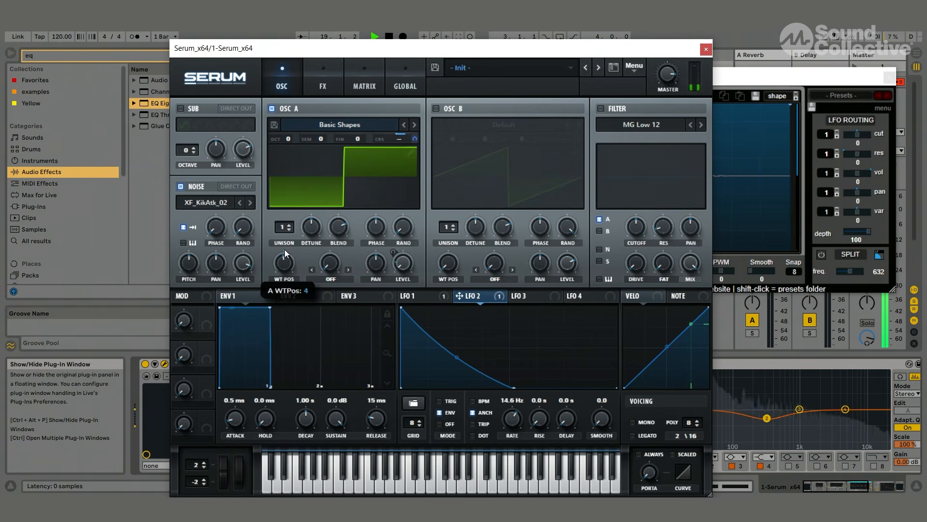
Step: Enable the filter for oscillator A, set its type to MG Low 24, and modulate its cutoff with LFO 2
left_click(601, 108)
left_click(702, 125)
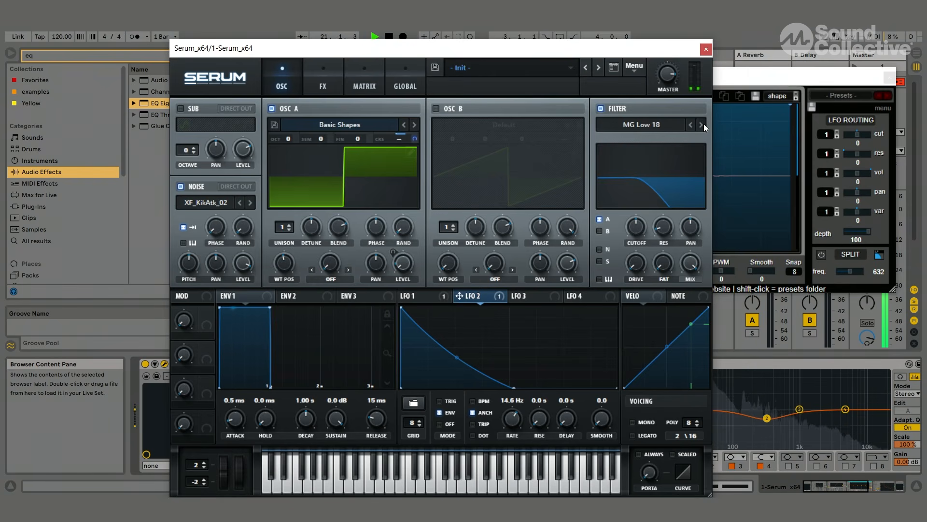
left_click(702, 125)
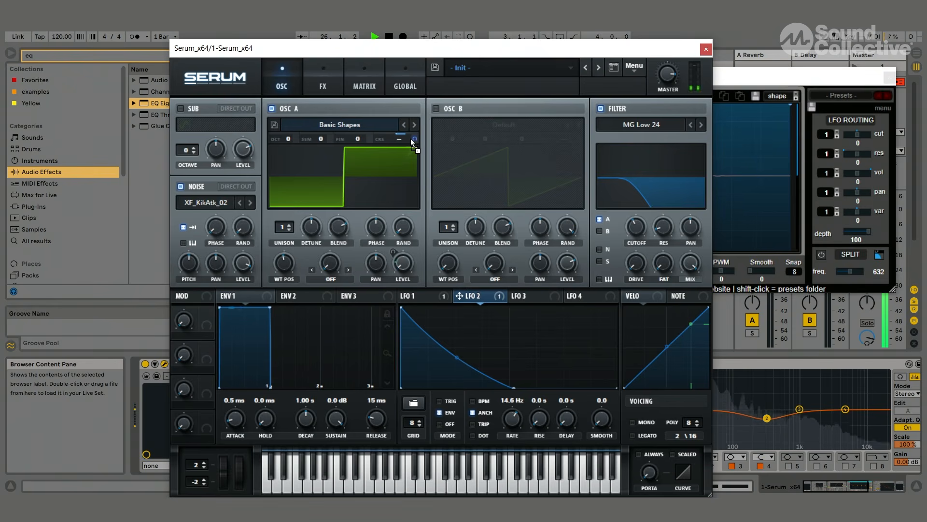
left_click_drag(662, 214, 636, 232)
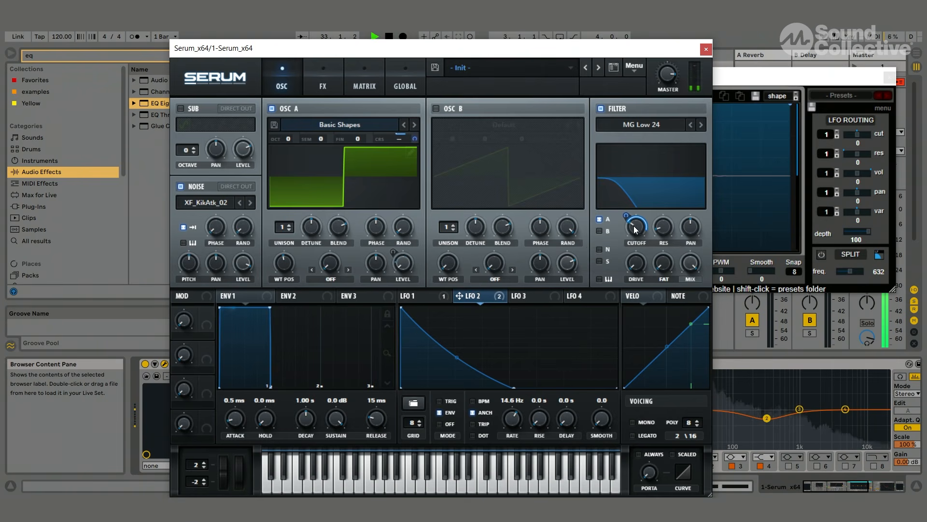
Step: Enable Serum's Tube distortion effect and raise its drive while the clip plays
left_click(332, 85)
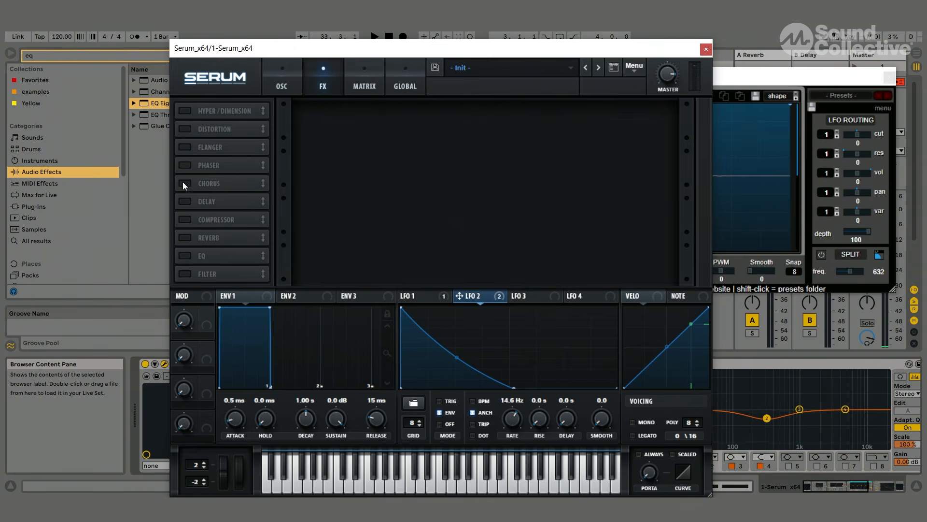
left_click(185, 129)
key("space")
mouse_move(567, 121)
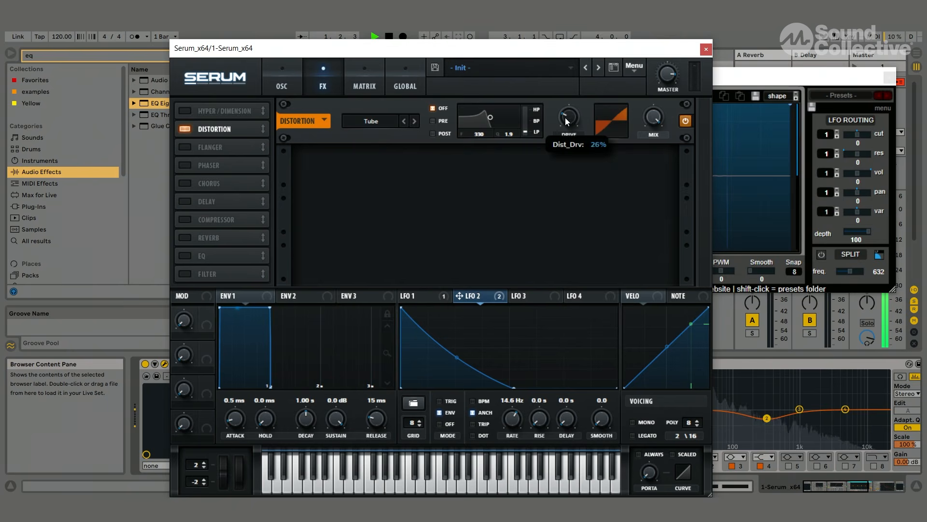
left_click_drag(568, 120, 537, 91)
key("space")
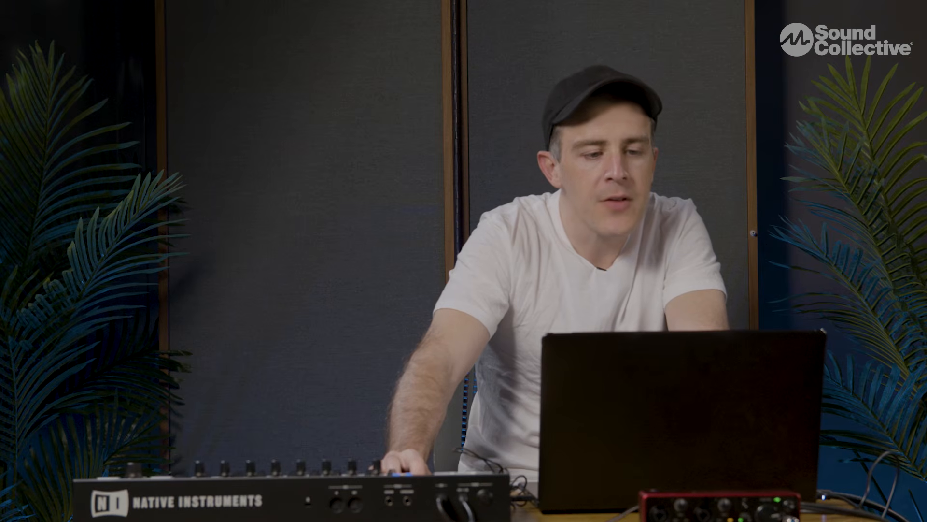